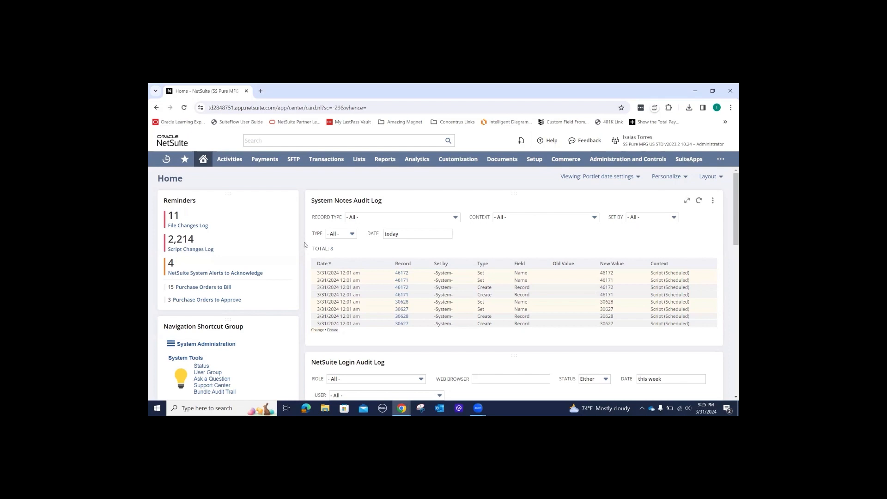
# - Open a new sales order entry page in a separate browser tab
pyautogui.moveTo(312, 165)
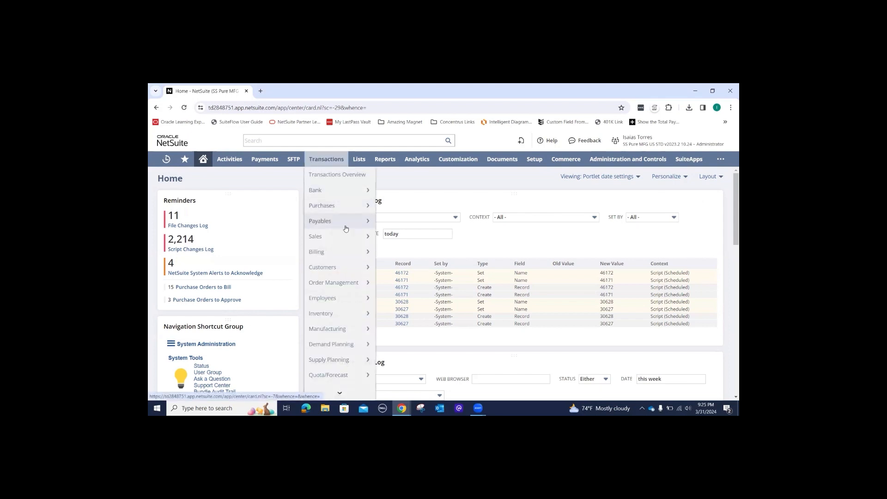
pyautogui.moveTo(341, 236)
pyautogui.moveTo(412, 240)
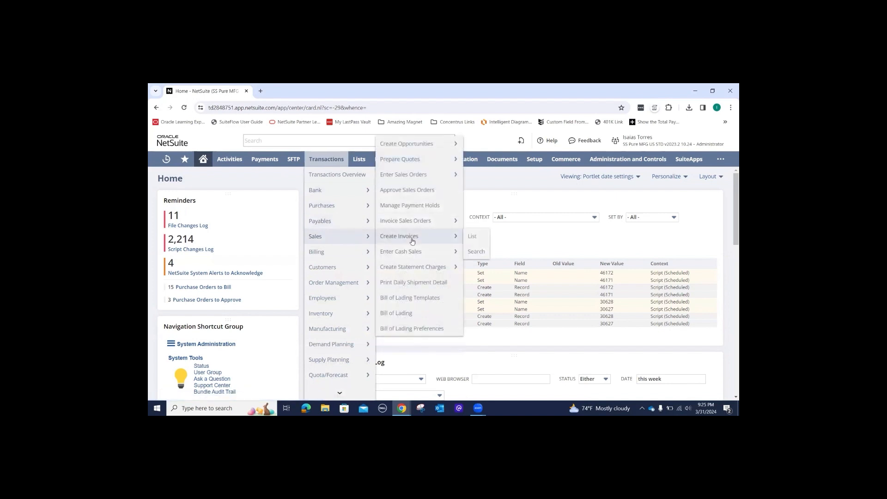
pyautogui.click(407, 184)
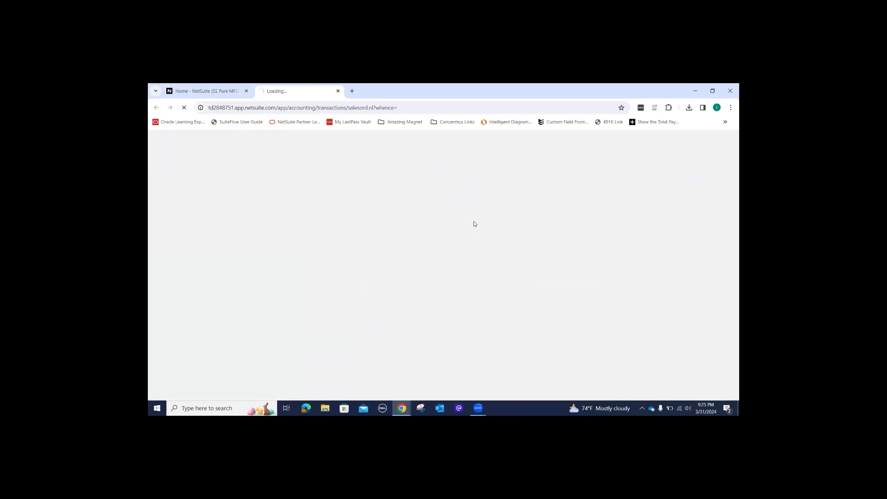
# - Open the list of custom transaction forms in another browser tab, starting from the home page
pyautogui.click(205, 91)
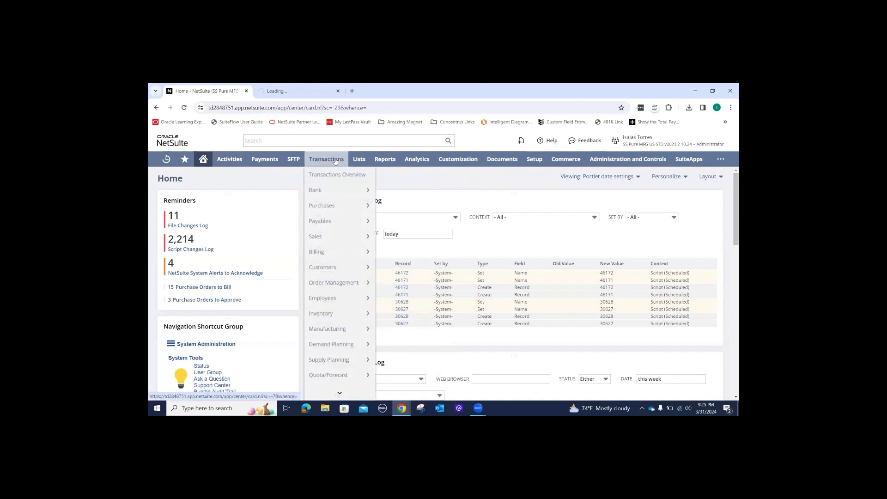
pyautogui.moveTo(462, 165)
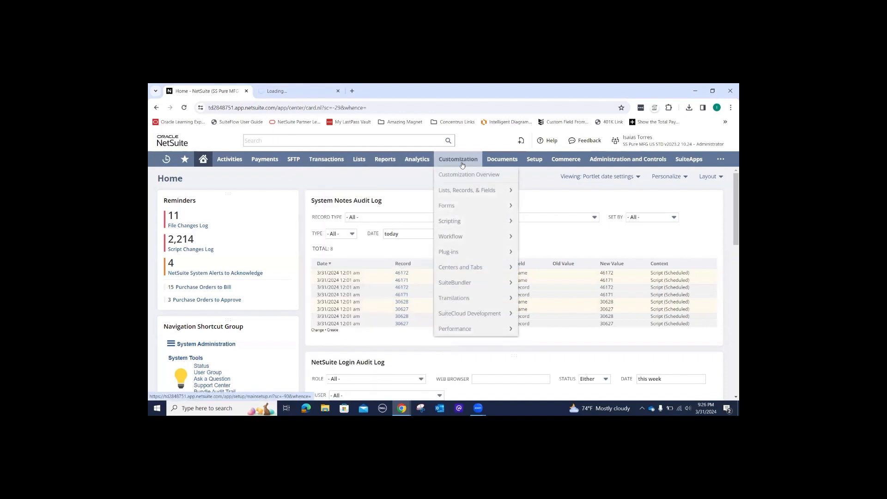
pyautogui.click(272, 91)
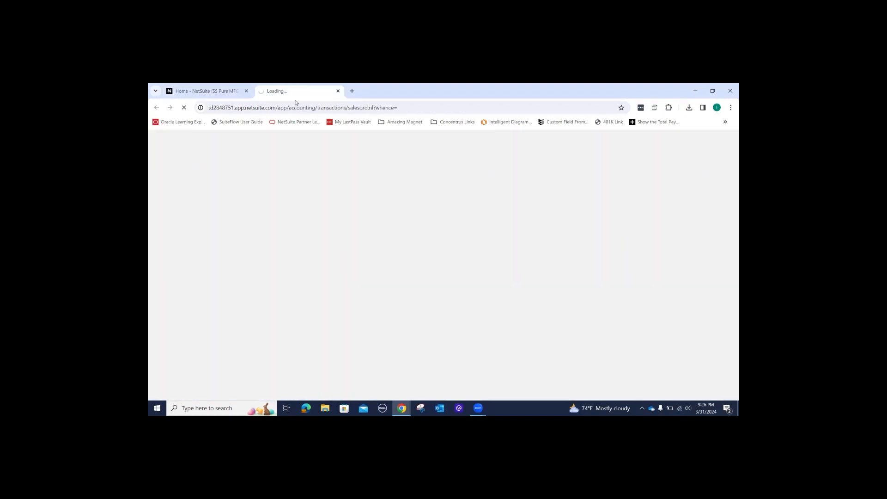
pyautogui.click(193, 89)
pyautogui.moveTo(467, 163)
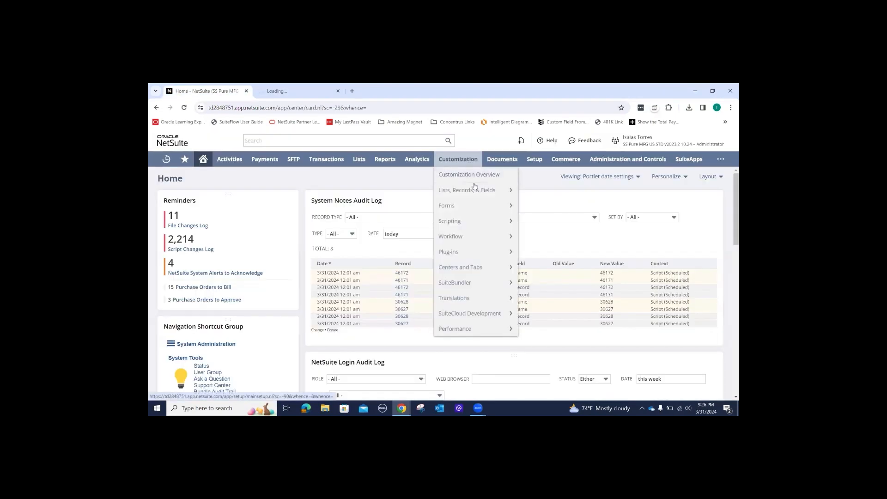
pyautogui.moveTo(488, 196)
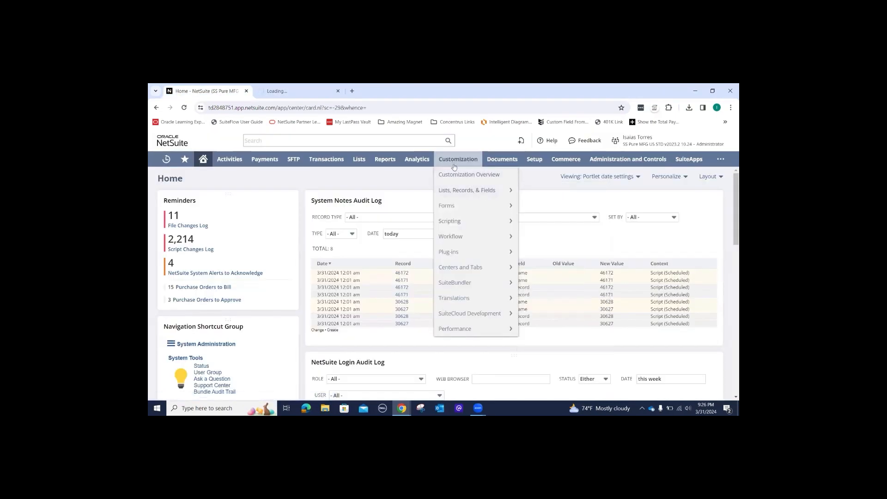
pyautogui.moveTo(542, 210)
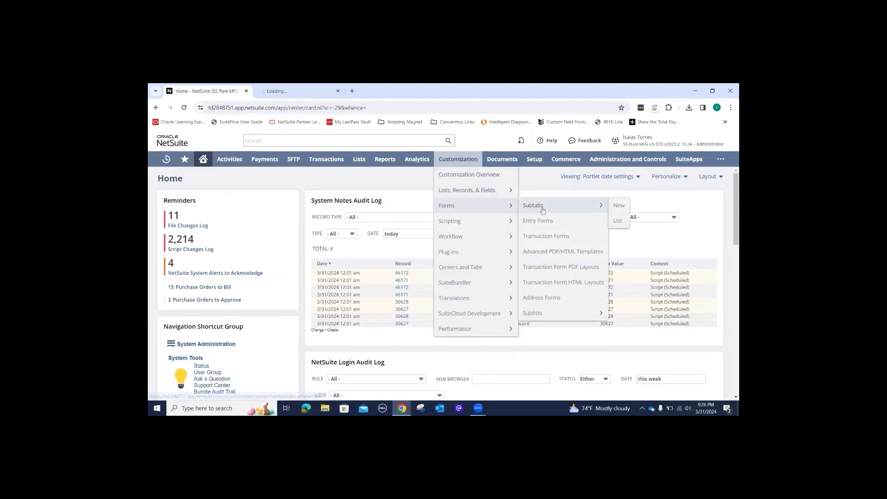
pyautogui.middleClick(554, 236)
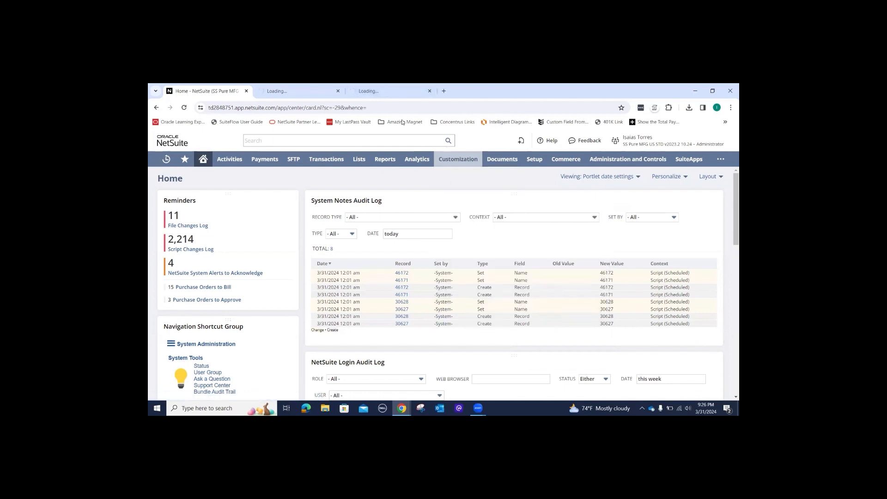
pyautogui.click(384, 88)
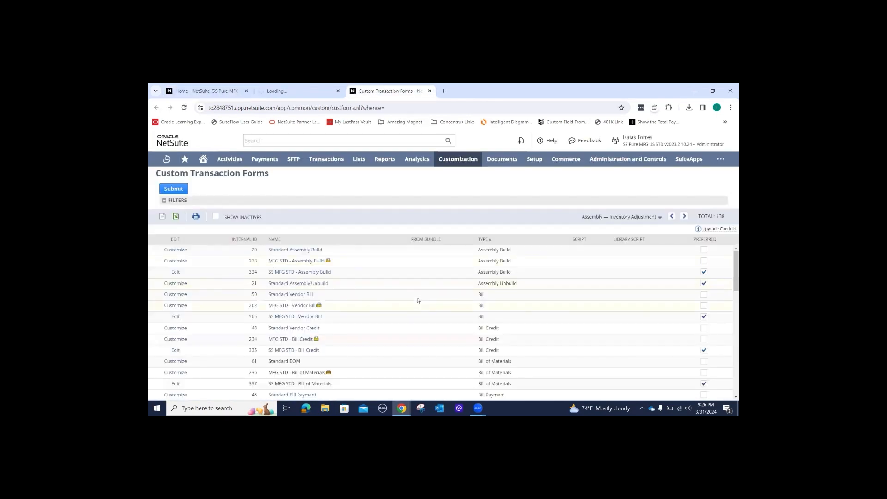
# - Find the preferred SS MFG STD - Sales Order form in the Quote — Work range and open it for editing in a new tab
pyautogui.scroll(-10, 417, 300)
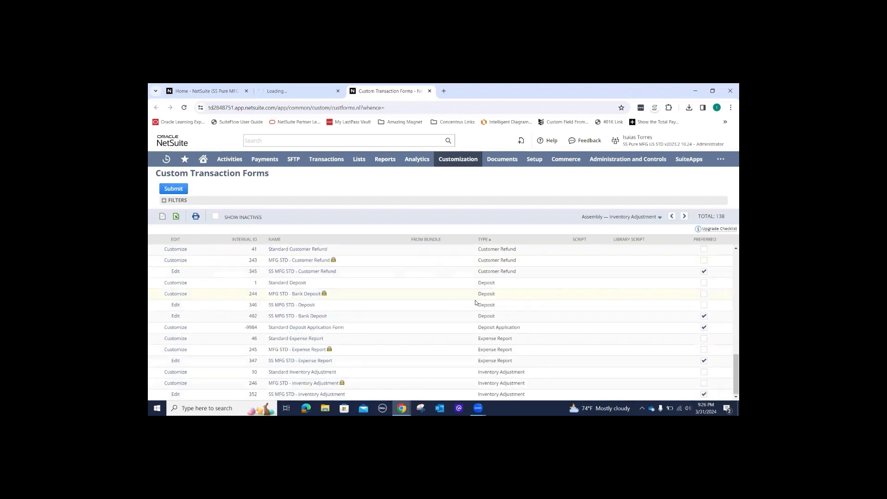
pyautogui.click(605, 217)
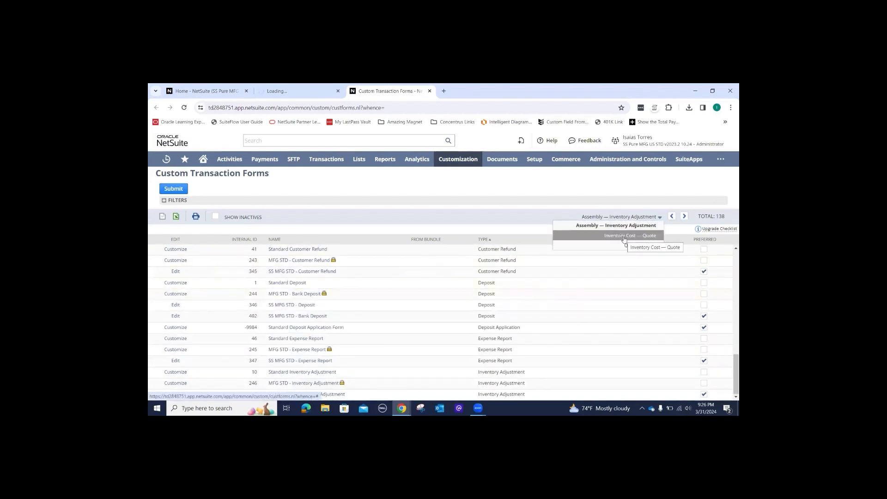
pyautogui.click(573, 244)
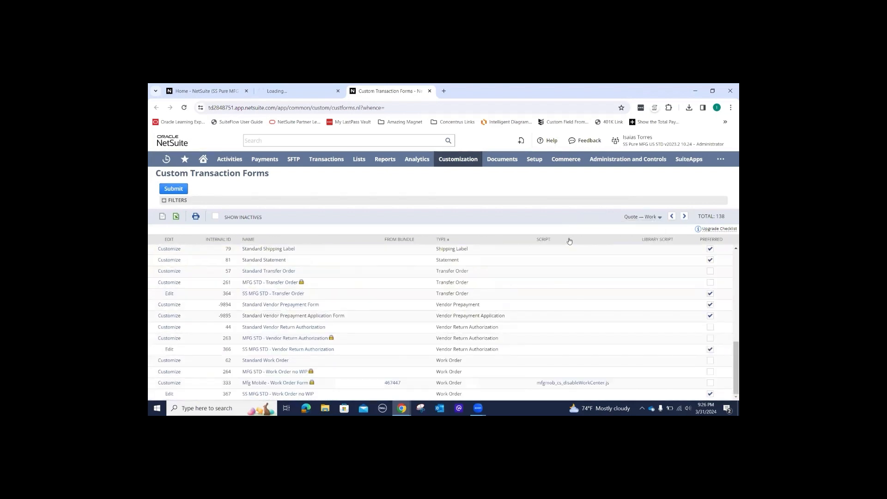
pyautogui.scroll(8, 376, 287)
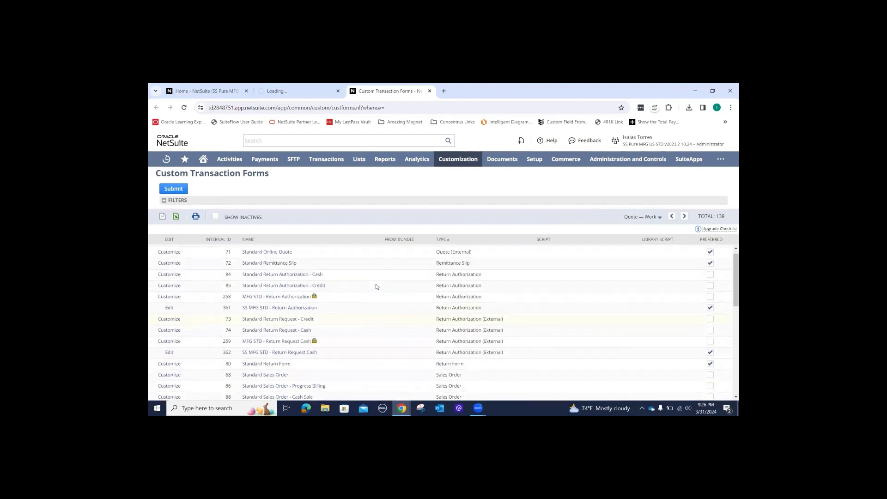
pyautogui.scroll(-3, 376, 286)
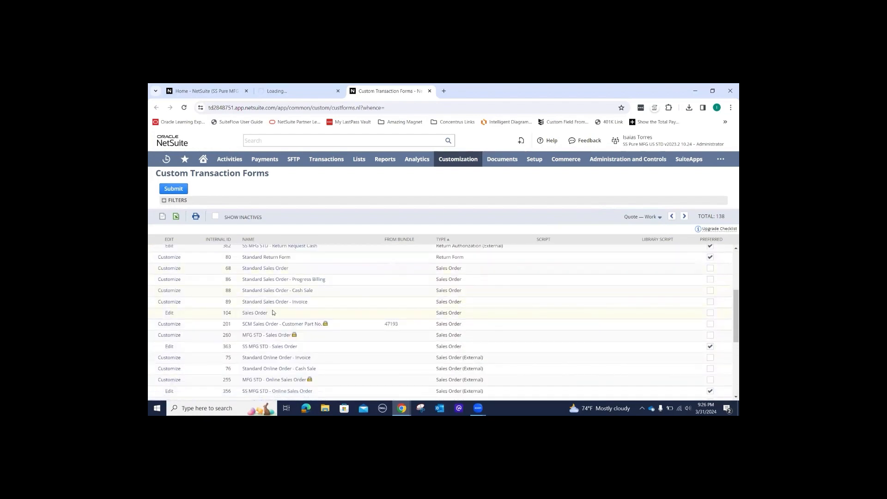
pyautogui.scroll(-1, 273, 312)
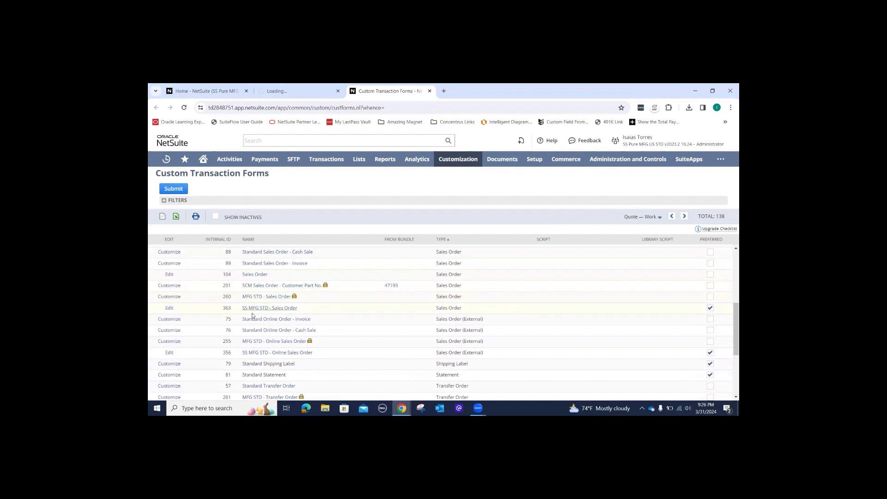
pyautogui.middleClick(169, 310)
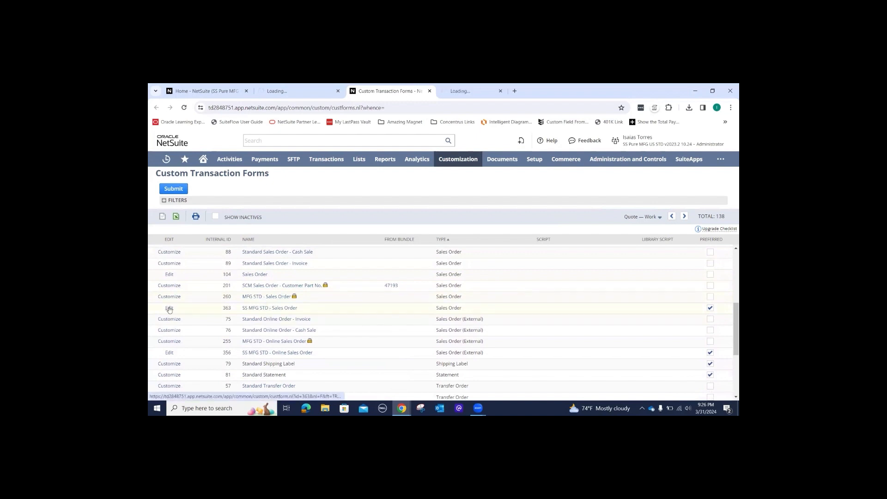
# - Open the form customization page from the new sales order in its own browser tab
pyautogui.click(283, 90)
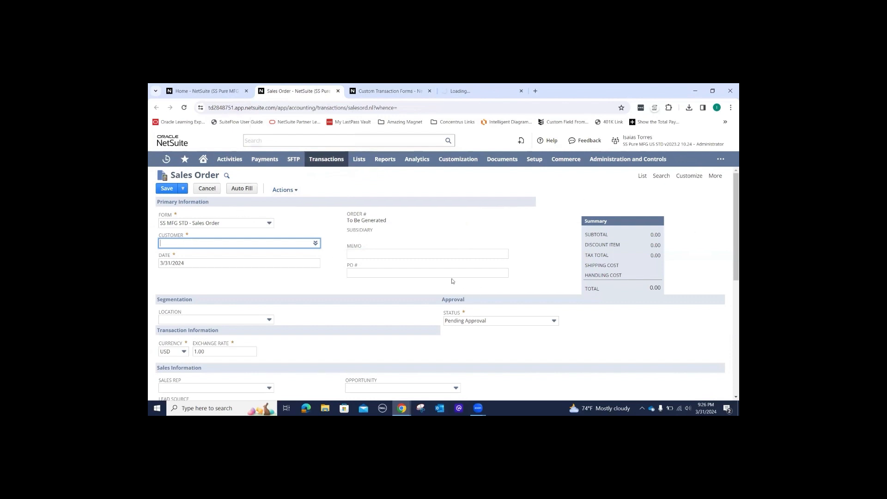
pyautogui.moveTo(688, 179)
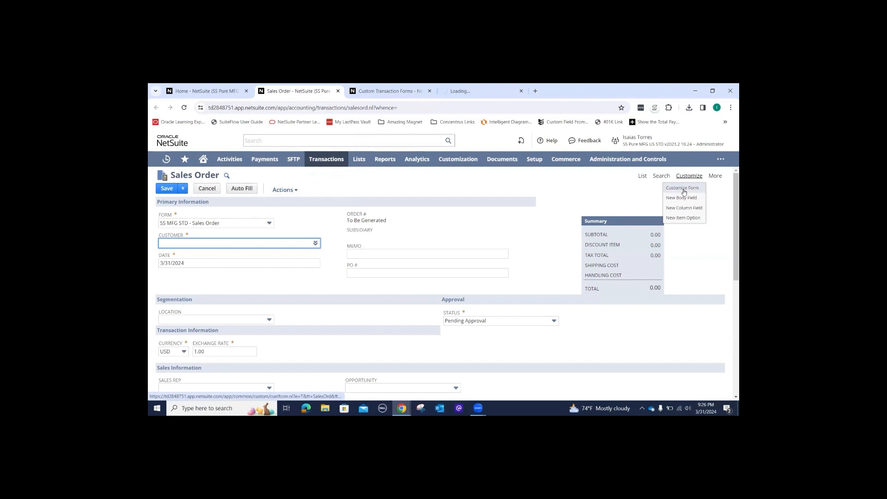
pyautogui.keyDown('ctrl'); pyautogui.click(683, 191); pyautogui.keyUp('ctrl')
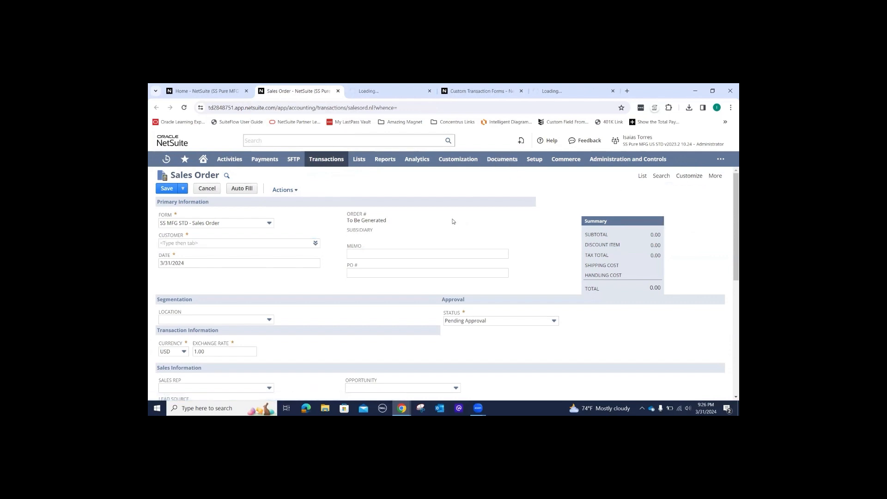
pyautogui.click(418, 91)
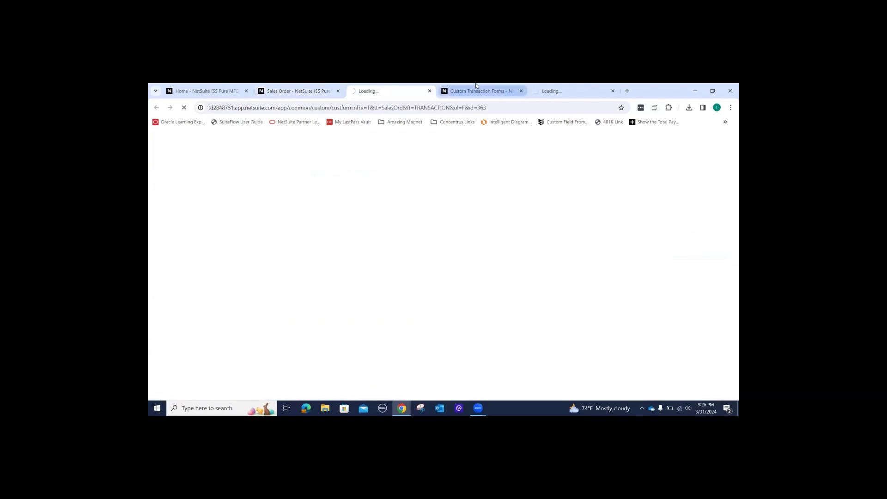
pyautogui.click(476, 86)
pyautogui.click(391, 88)
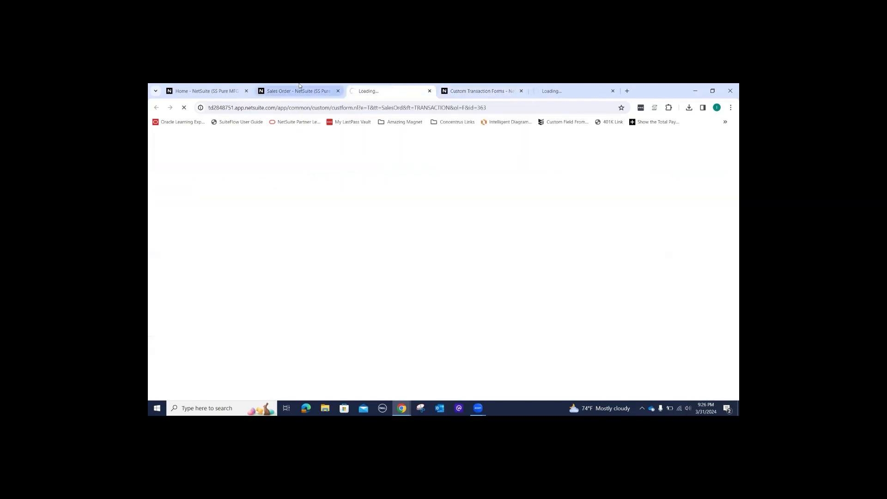
# - Examine the item line columns of the new sales order, including those around PO Vendor
pyautogui.click(301, 89)
pyautogui.scroll(-5, 436, 271)
pyautogui.scroll(-2, 432, 287)
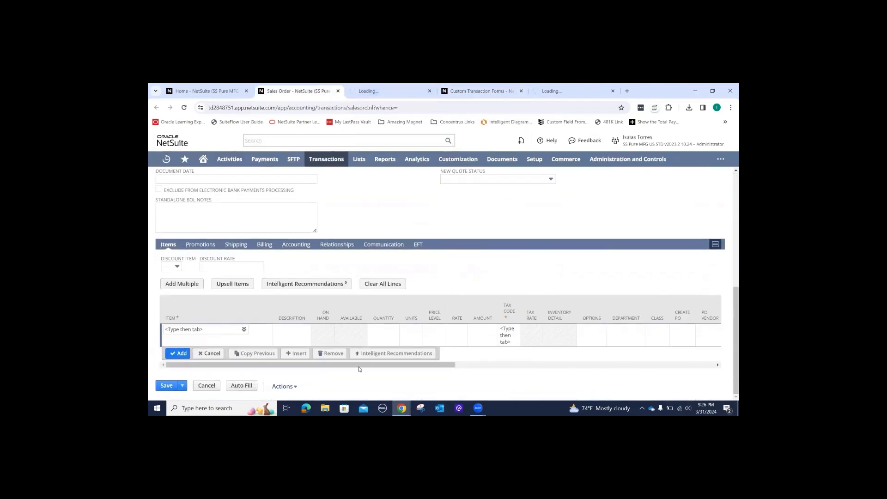
pyautogui.moveTo(359, 366); pyautogui.dragTo(487, 366)
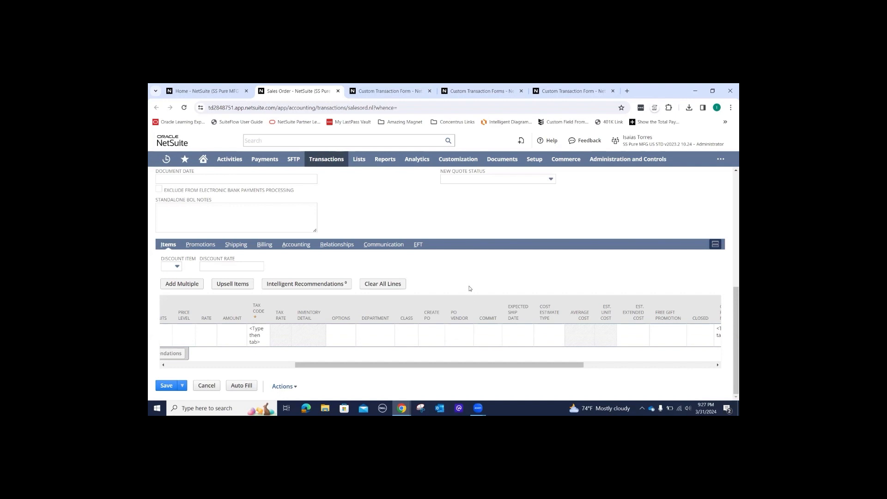
pyautogui.click(396, 91)
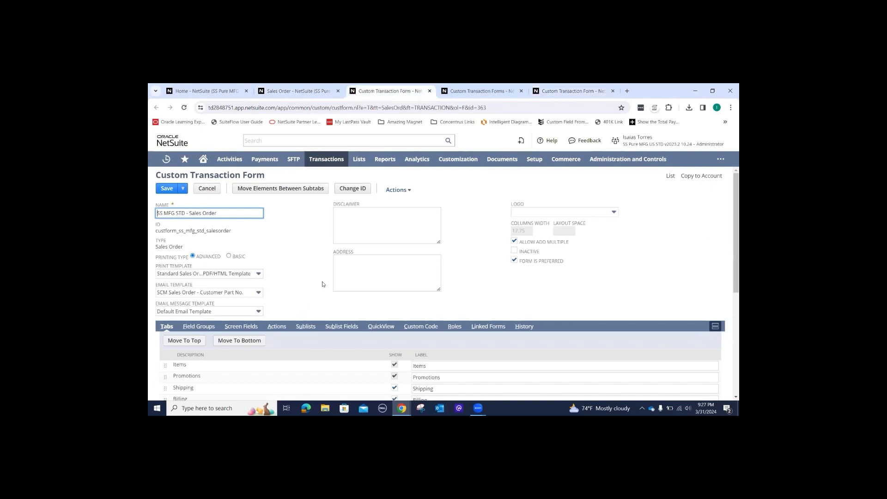
pyautogui.click(295, 90)
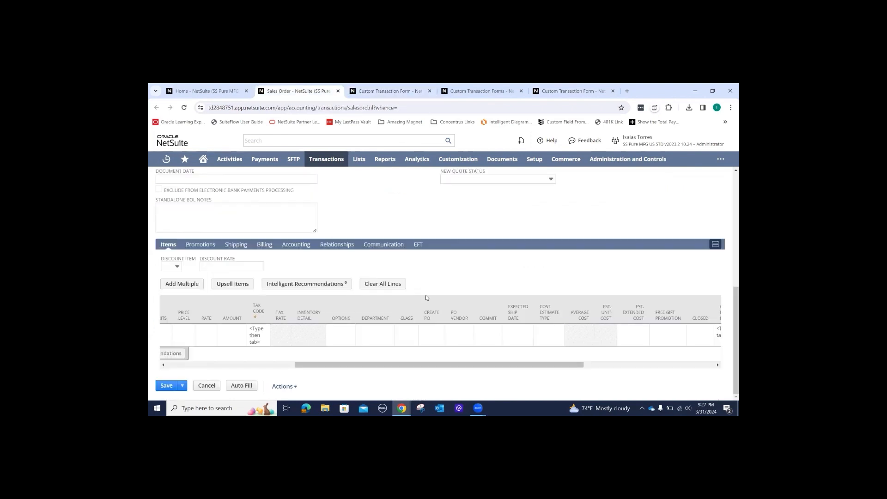
pyautogui.moveTo(369, 366); pyautogui.dragTo(229, 367)
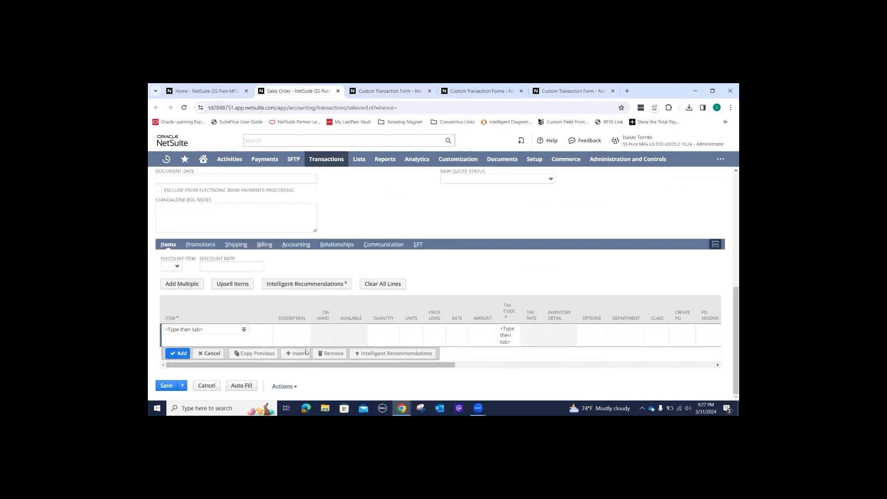
# - Show the PO Rate column in the sales order form's sublist fields and place it directly after PO Vendor
pyautogui.click(353, 87)
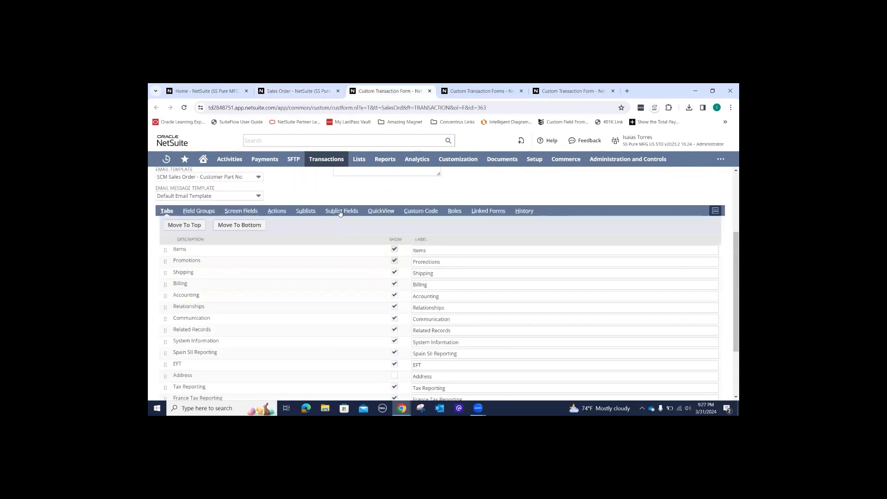
pyautogui.scroll(-12, 466, 292)
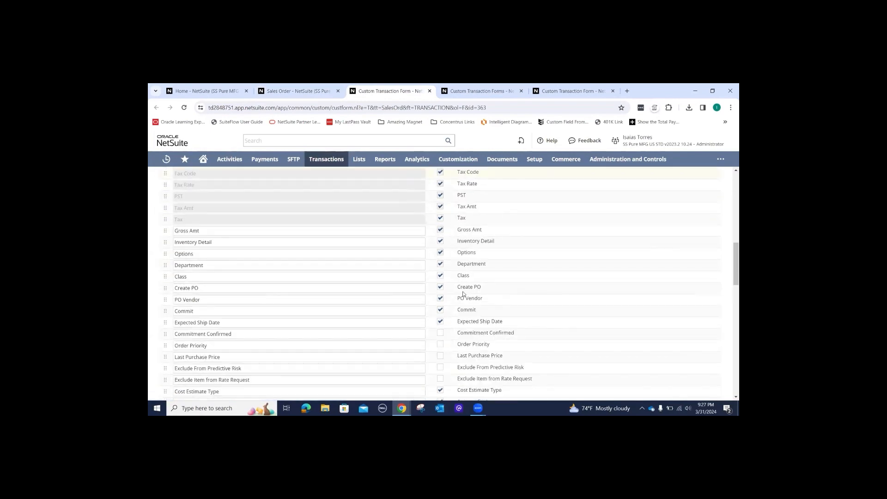
pyautogui.scroll(-4, 459, 264)
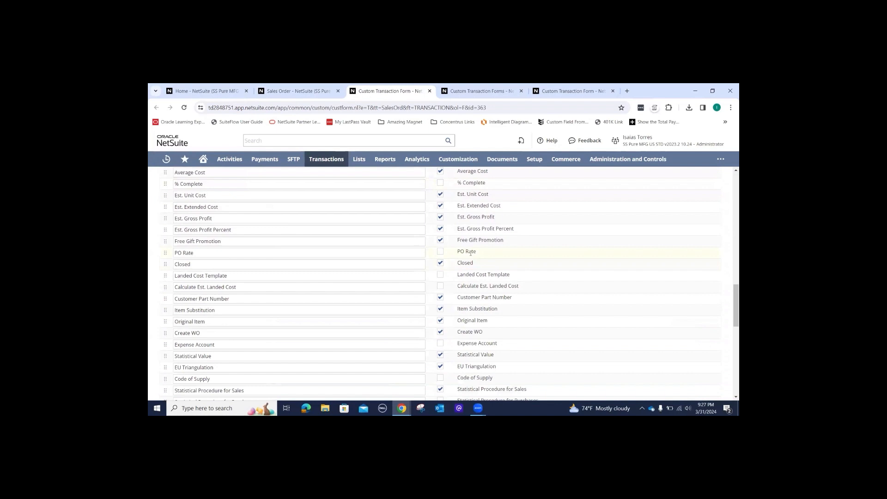
pyautogui.click(440, 251)
pyautogui.scroll(1, 439, 253)
pyautogui.moveTo(170, 292); pyautogui.dragTo(181, 232)
pyautogui.scroll(1, 165, 240)
pyautogui.scroll(2, 167, 247)
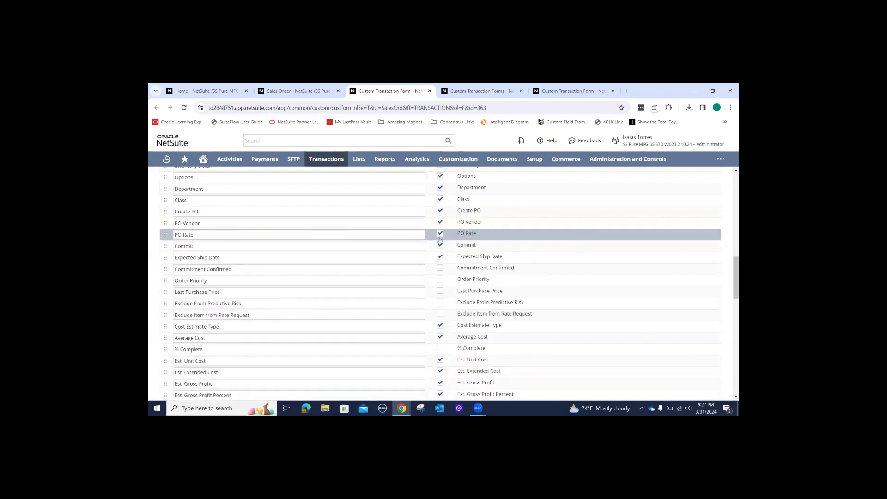
# - Save the customized form while keeping it open for editing, and return to the sales order
pyautogui.scroll(10, 324, 222)
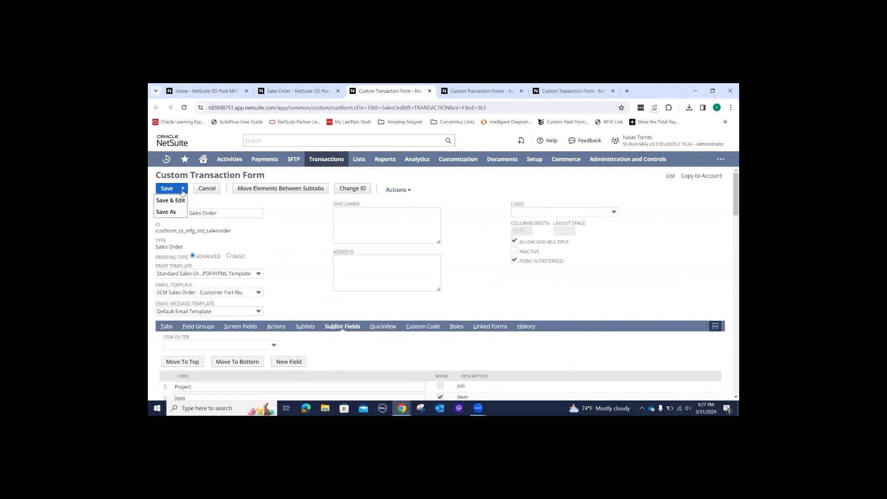
pyautogui.click(183, 203)
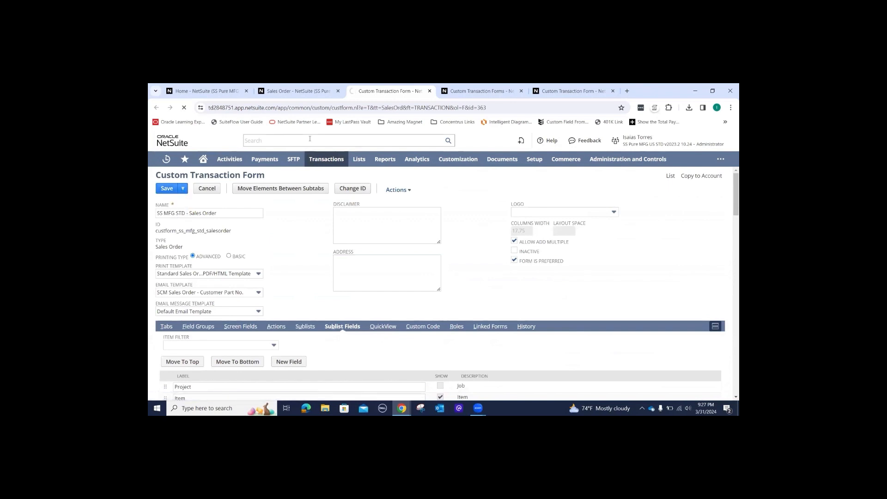
pyautogui.click(300, 91)
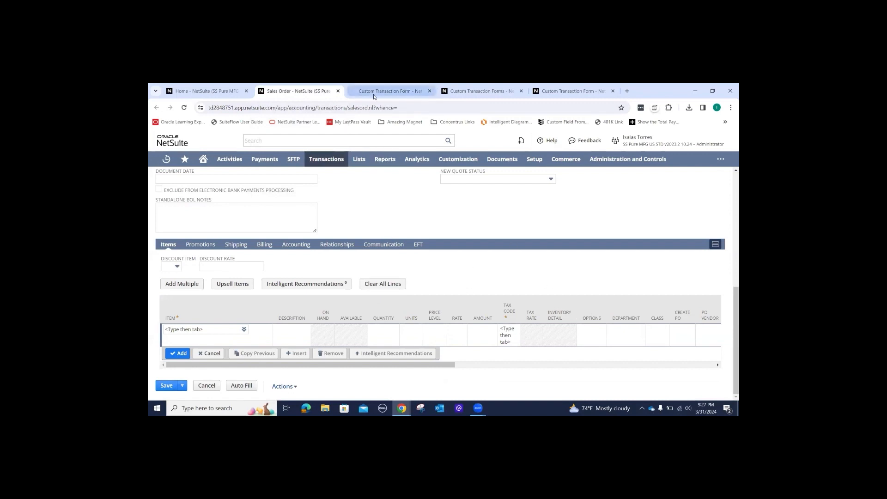
# - Close the extra Custom Transaction Form browser tab and check the sales order's item line columns around PO Vendor
pyautogui.click(613, 91)
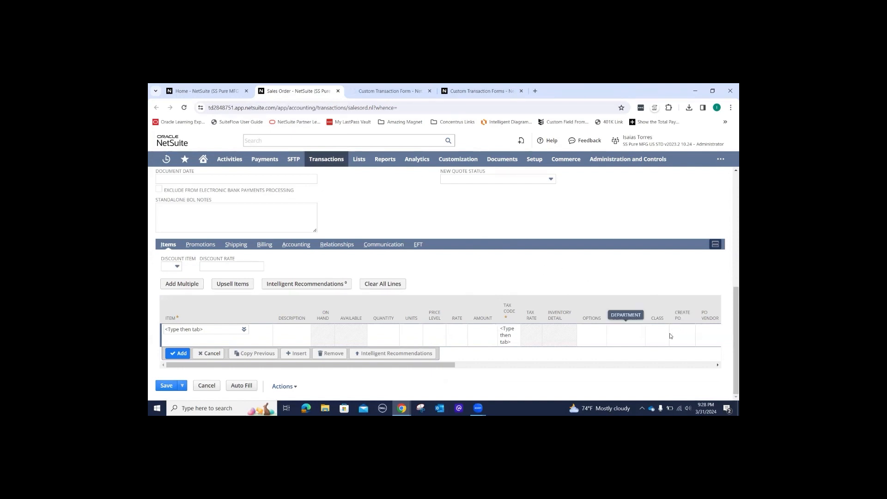
pyautogui.moveTo(452, 365); pyautogui.dragTo(531, 366)
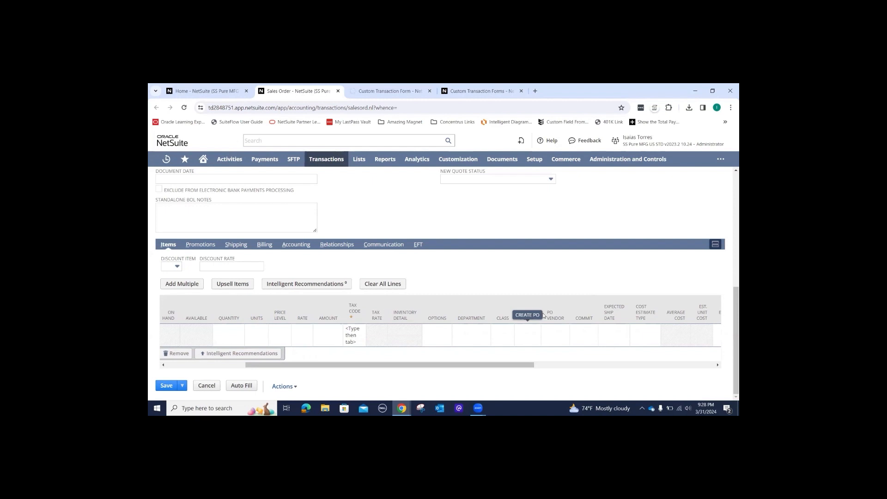
pyautogui.click(182, 386)
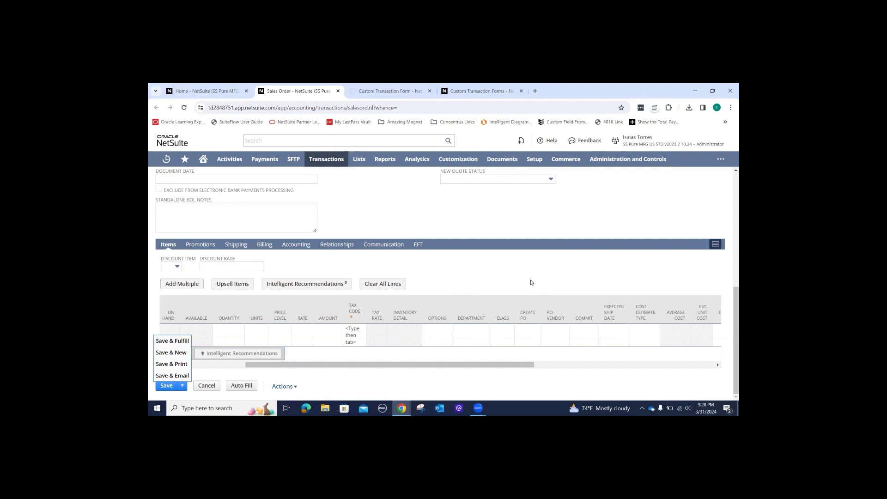
# - Reload the new sales order page, discarding its unsaved changes, so it picks up the customized form
pyautogui.moveTo(465, 175)
pyautogui.scroll(3, 355, 259)
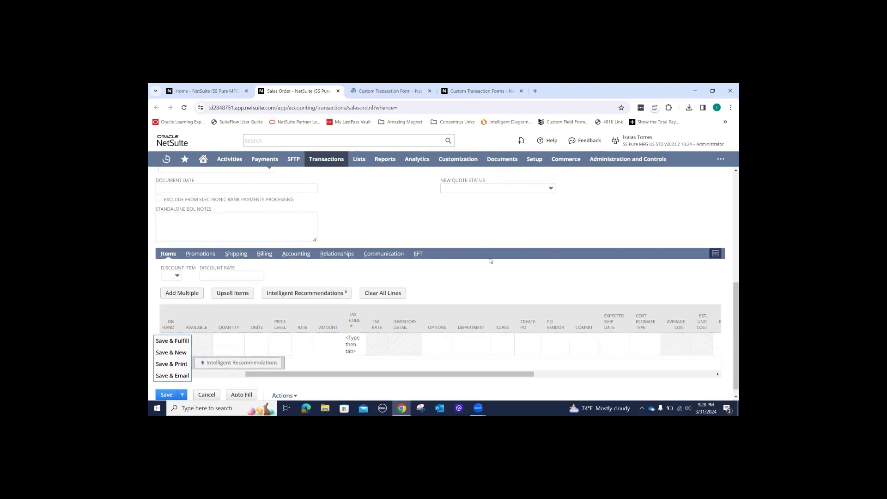
pyautogui.scroll(2, 354, 258)
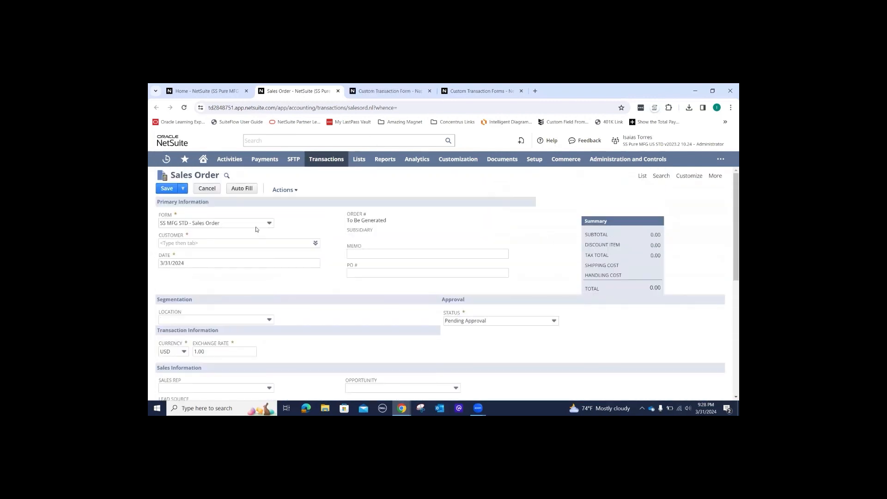
pyautogui.click(183, 107)
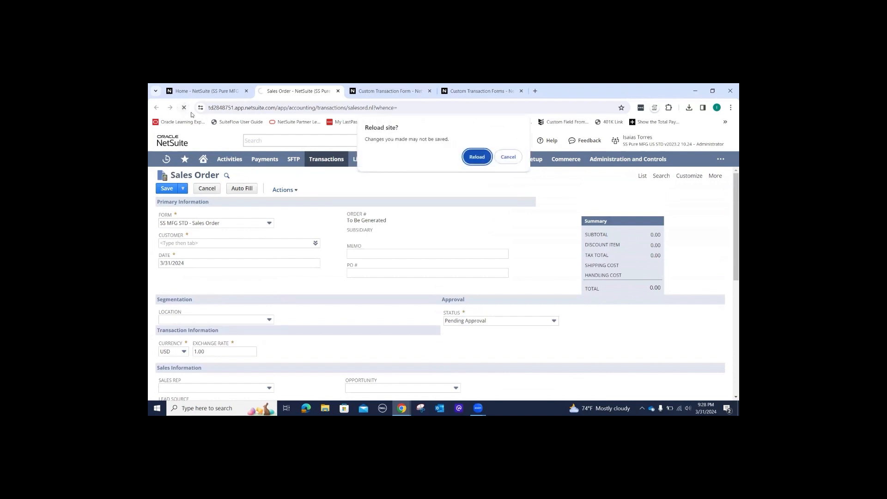
pyautogui.press('Return')
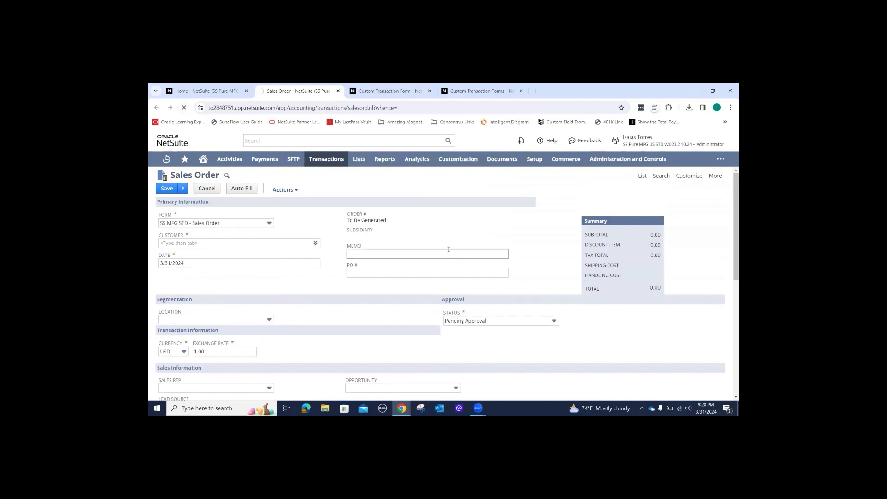
# - Check the item line columns after PO Vendor in the reloaded sales order and select the PO Rate field
pyautogui.scroll(-2, 469, 248)
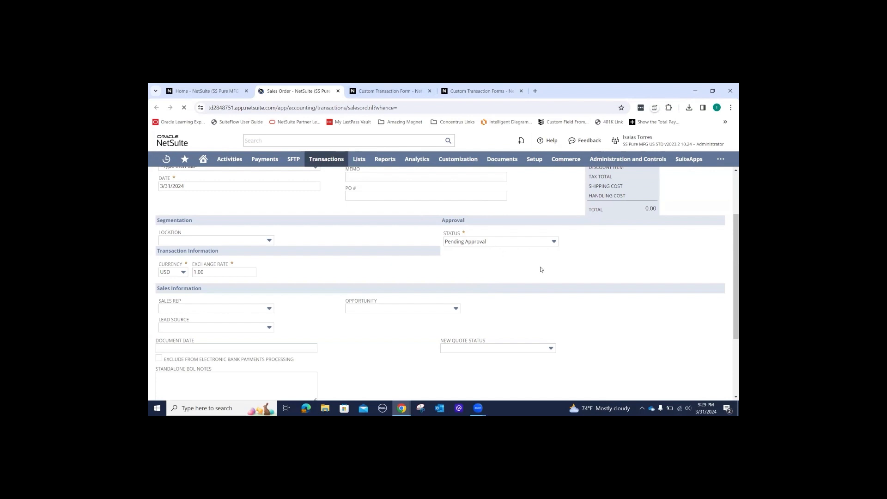
pyautogui.scroll(-2, 541, 269)
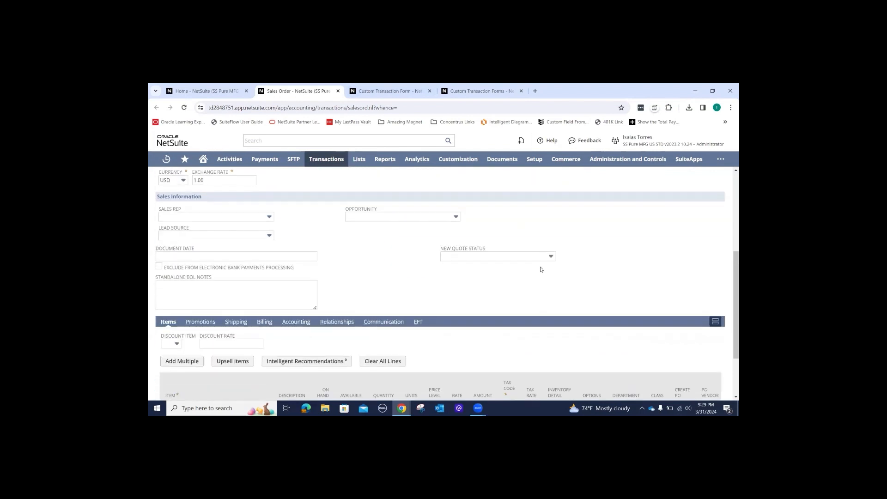
pyautogui.scroll(-3, 538, 270)
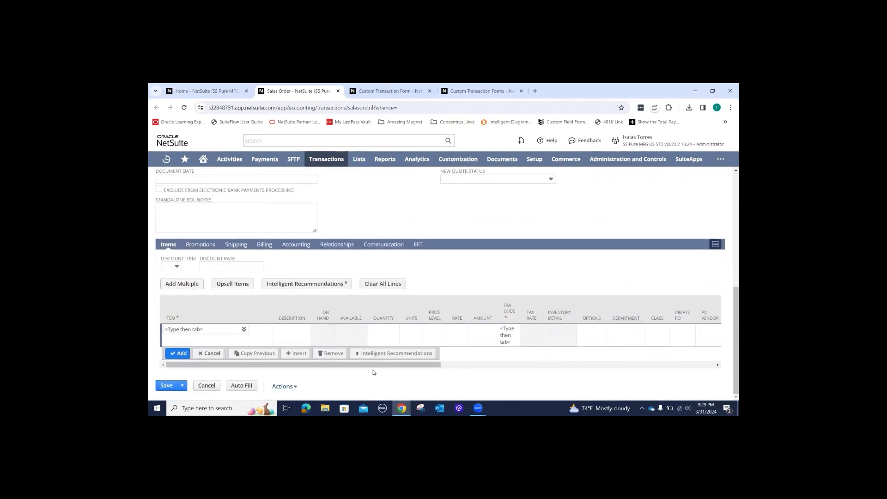
pyautogui.moveTo(376, 365); pyautogui.dragTo(507, 360)
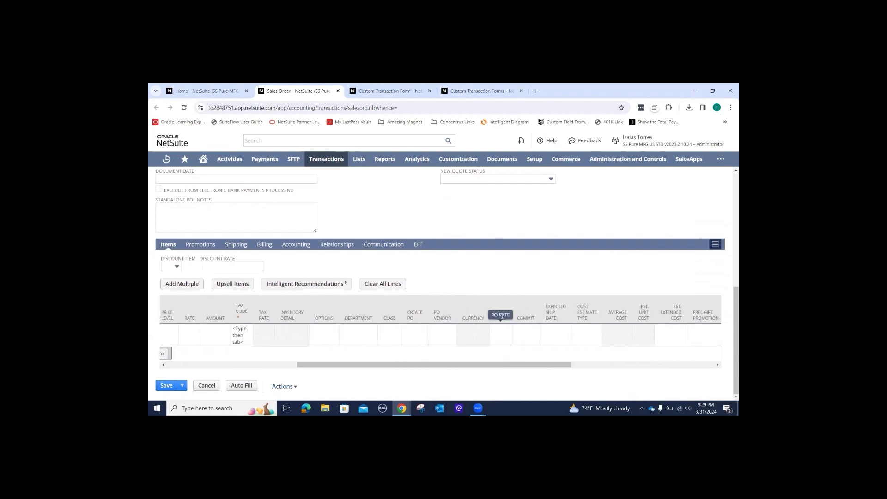
pyautogui.click(502, 333)
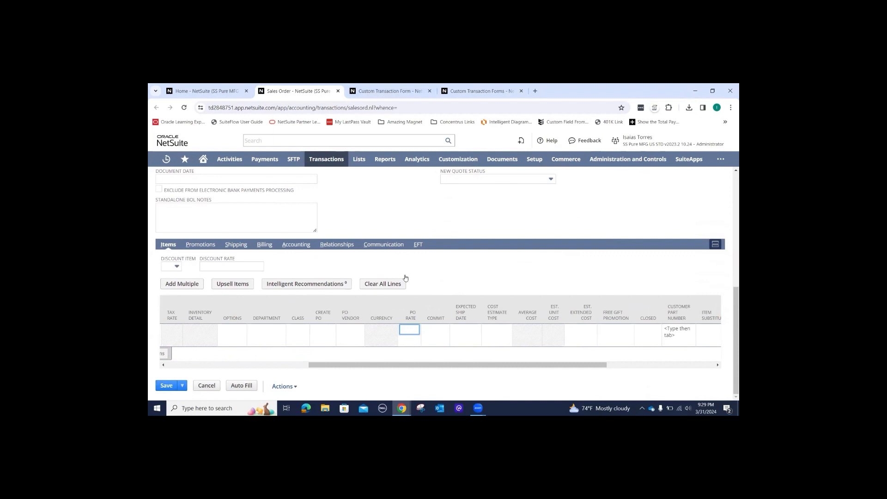